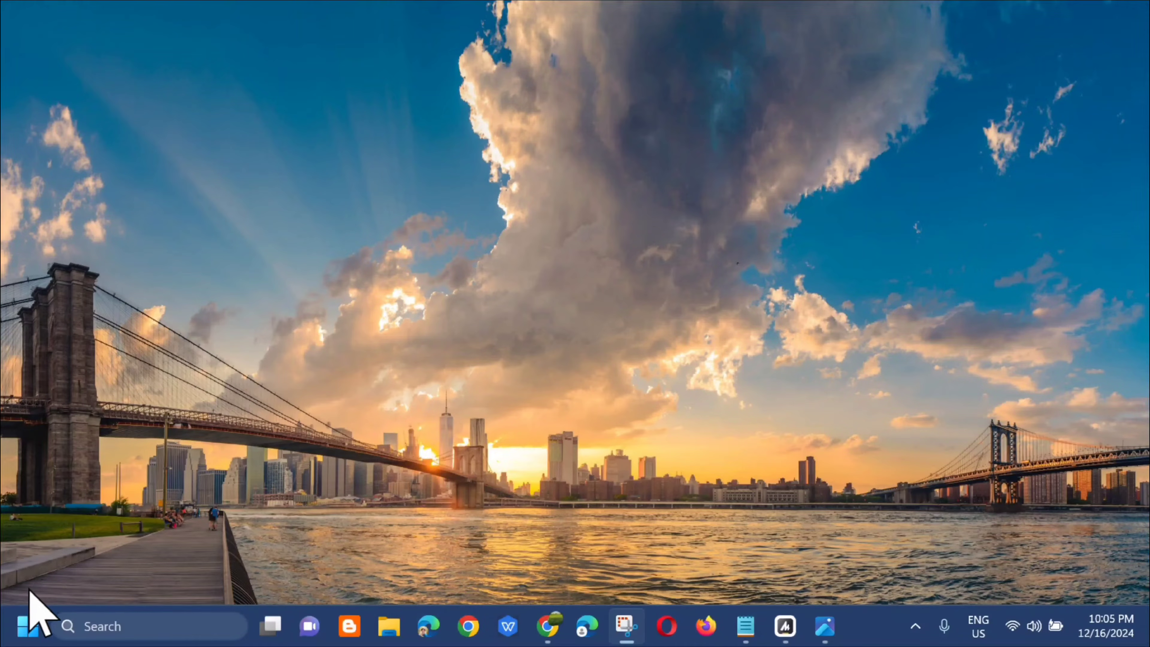
# Find File Explorer by searching for FILE EXPLORER, open it, and show the This PC location
pyautogui.click(28, 628)
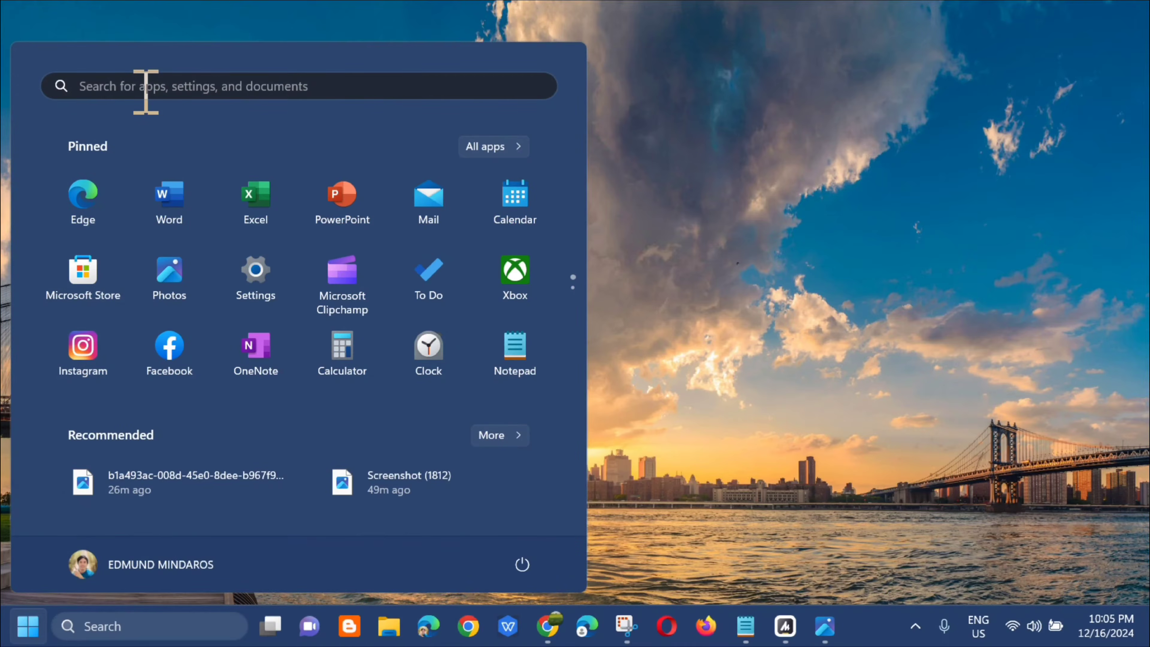
pyautogui.click(150, 86)
pyautogui.write('F')
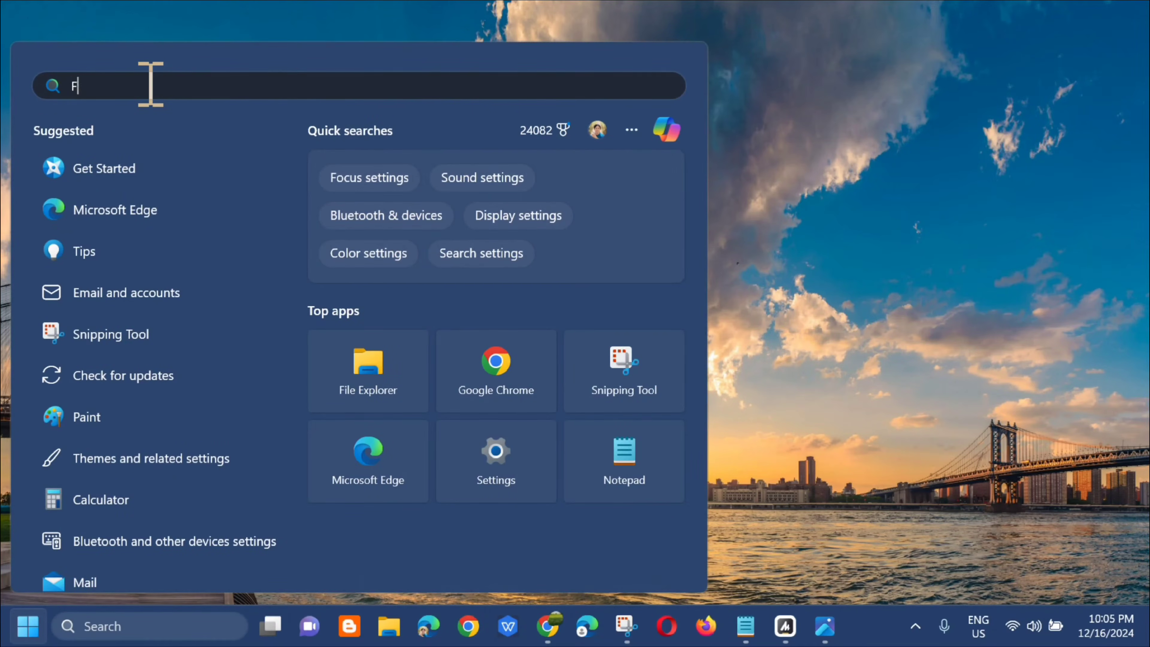
pyautogui.write('ILE EXPLORER')
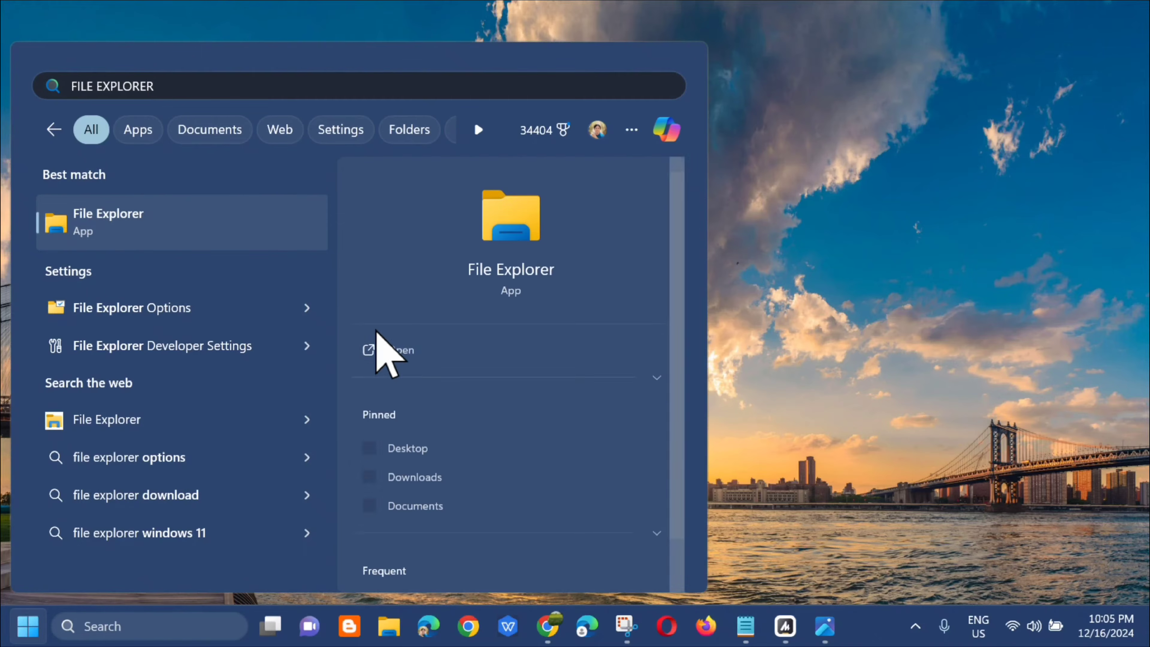
pyautogui.click(379, 348)
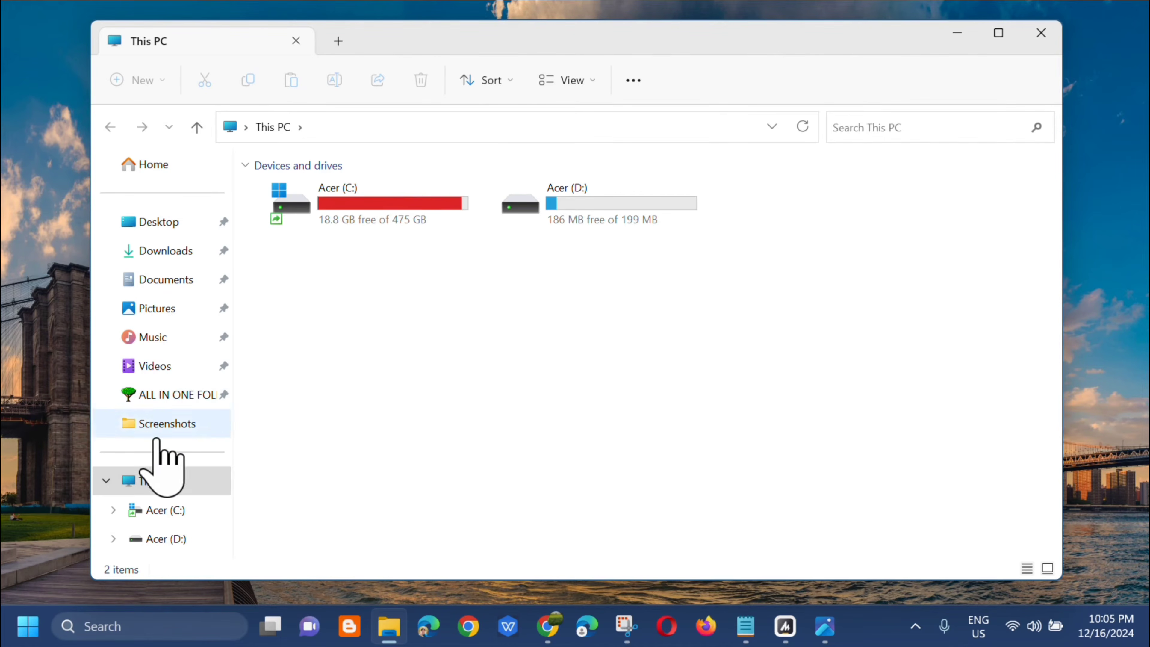
pyautogui.click(154, 483)
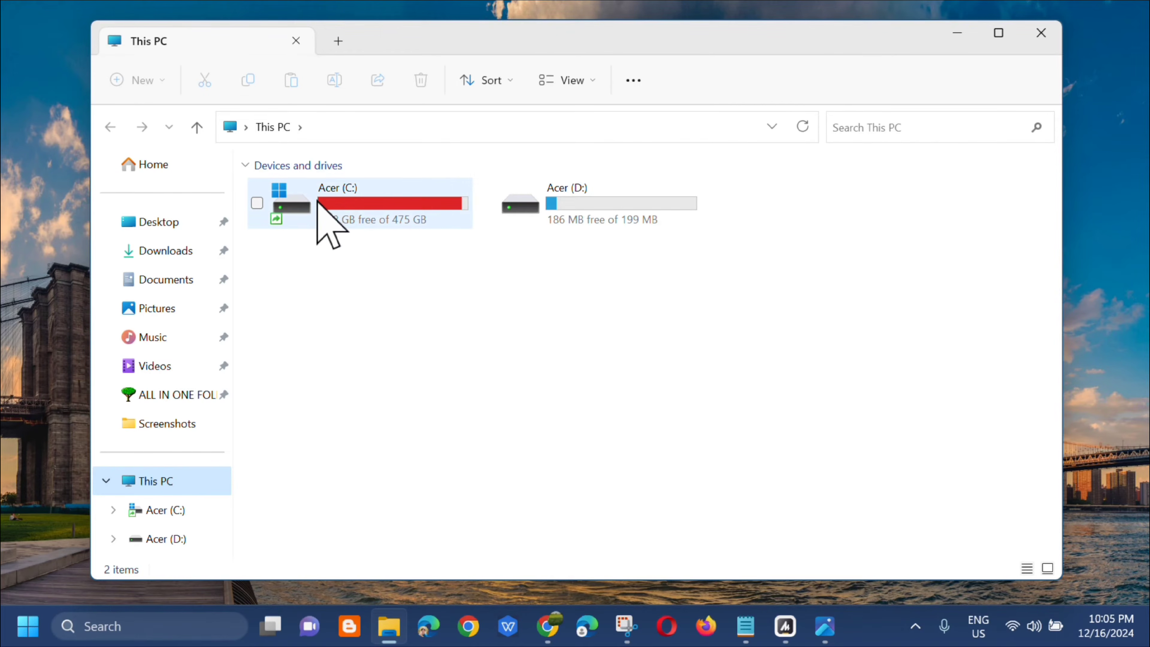
# Open the Windows folder on the Acer (C:) drive
pyautogui.click(352, 209)
pyautogui.doubleClick(352, 209)
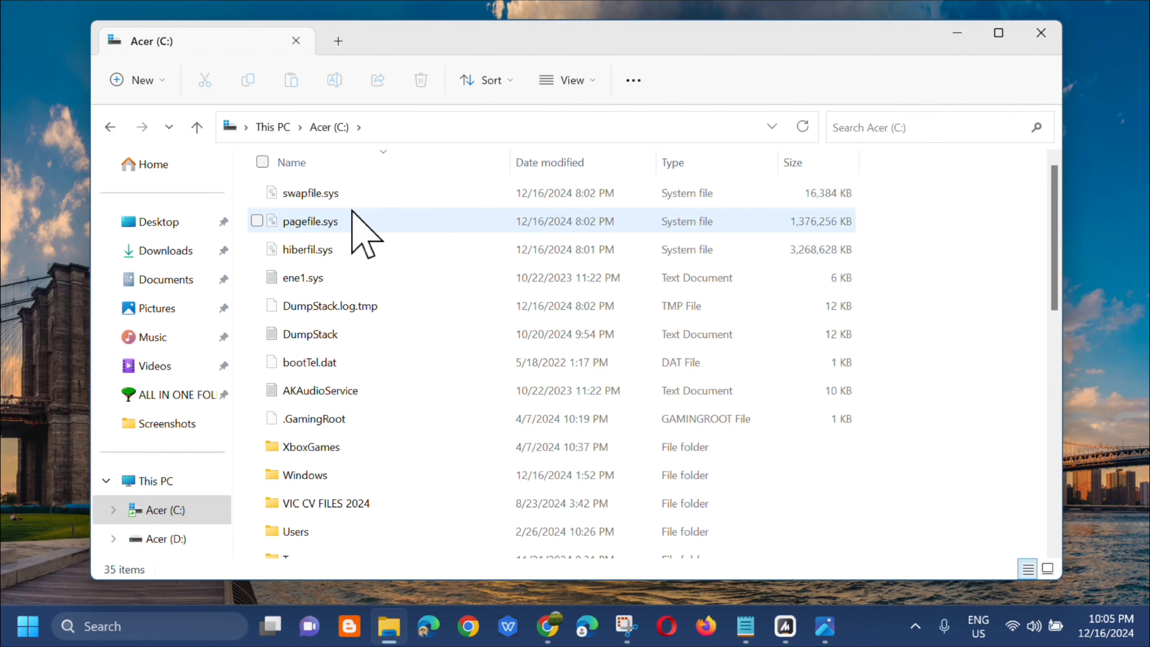
pyautogui.scroll(-2, 383, 335)
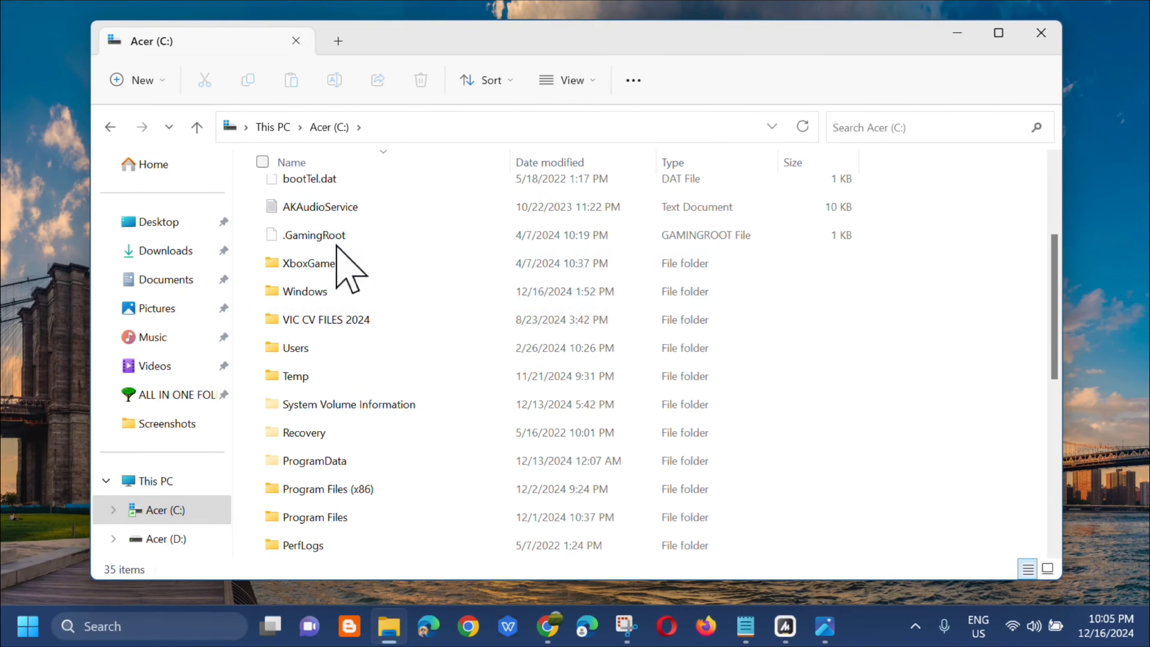
pyautogui.click(343, 294)
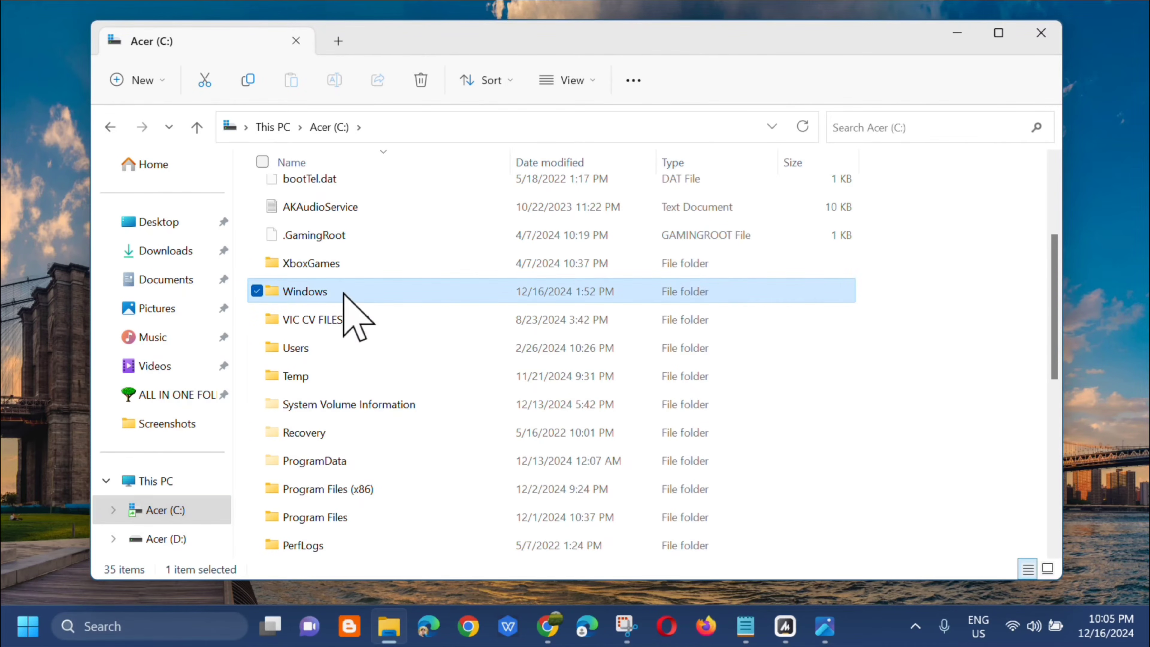
pyautogui.doubleClick(343, 294)
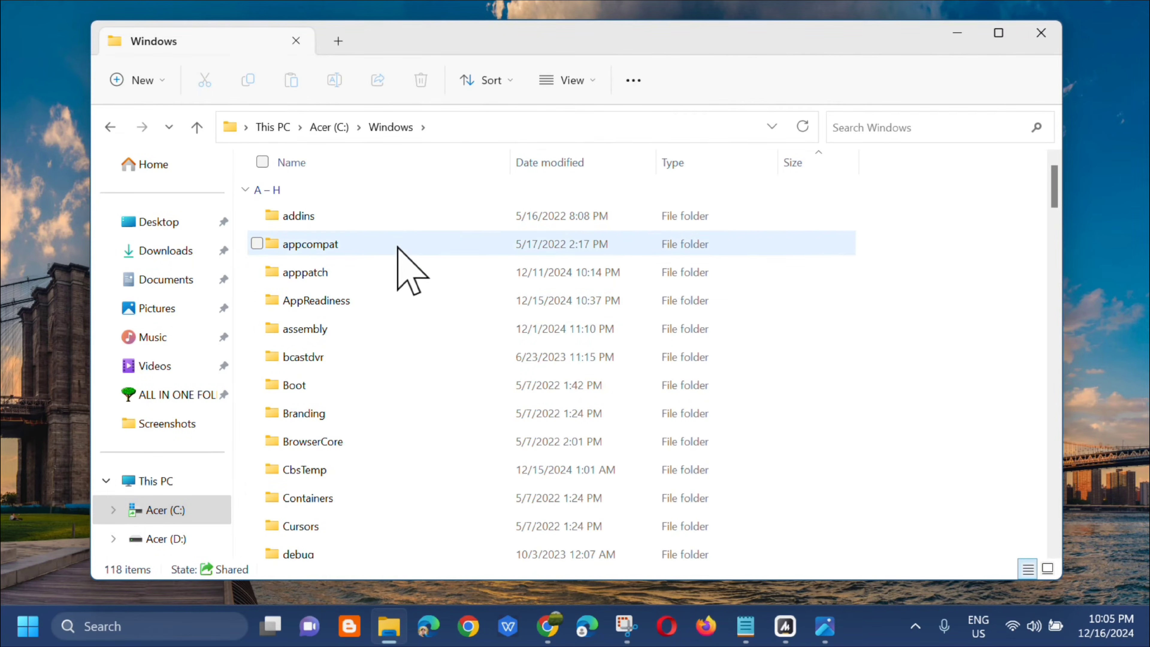
# Find the SoftwareDistribution folder inside the Windows folder and open it
pyautogui.scroll(-2, 403, 286)
pyautogui.scroll(-15, 403, 286)
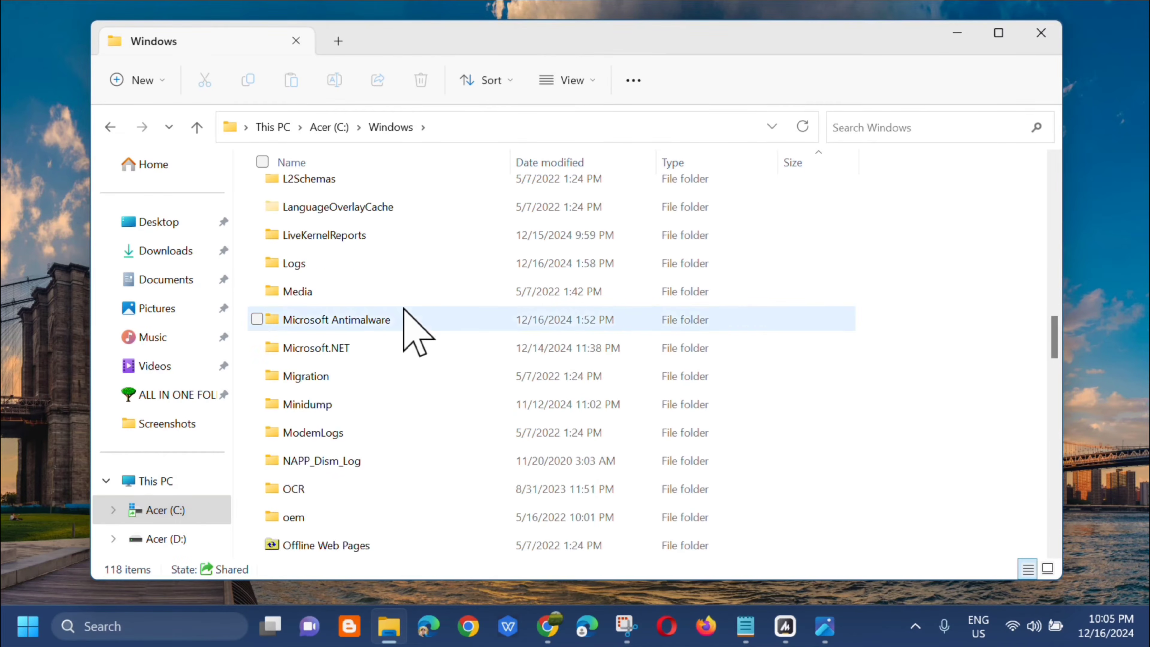
pyautogui.scroll(-8, 403, 315)
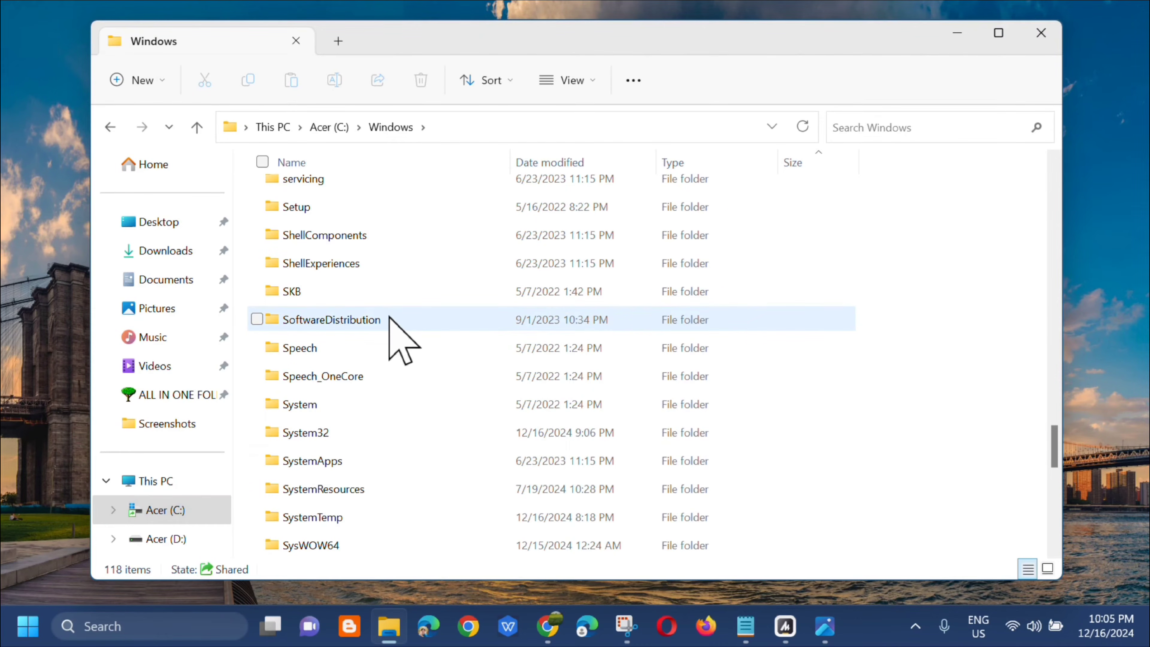
pyautogui.moveTo(388, 319)
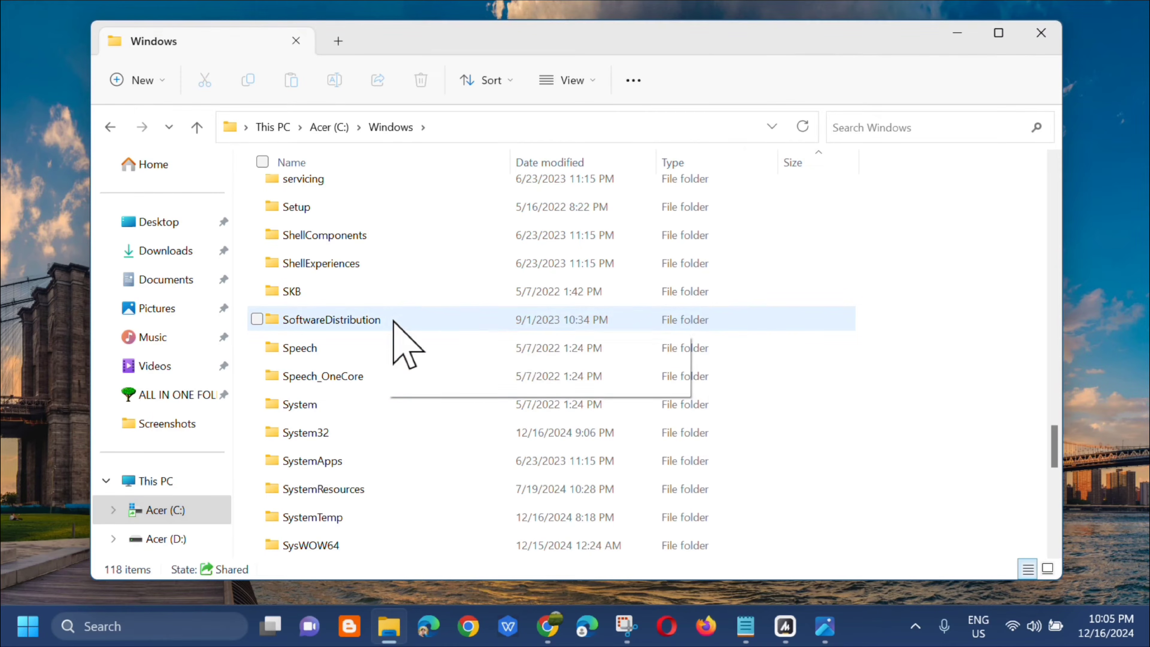
pyautogui.click(393, 320)
pyautogui.doubleClick(393, 320)
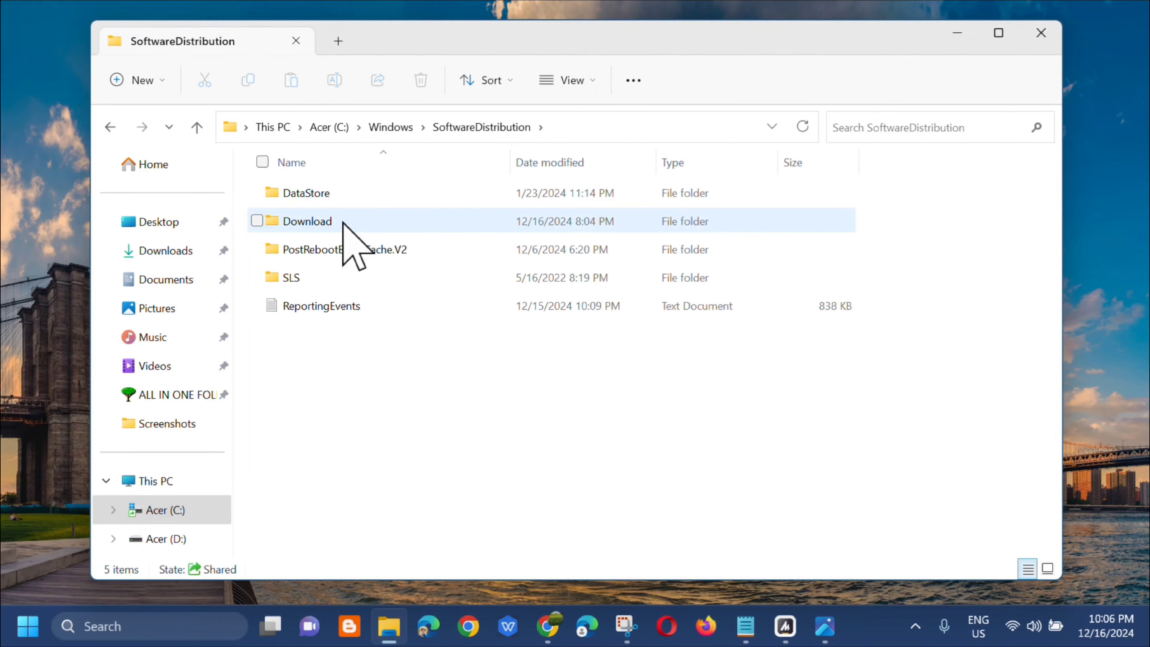
# Select all items in the Download folder of SoftwareDistribution, and close File Explorer
pyautogui.doubleClick(357, 224)
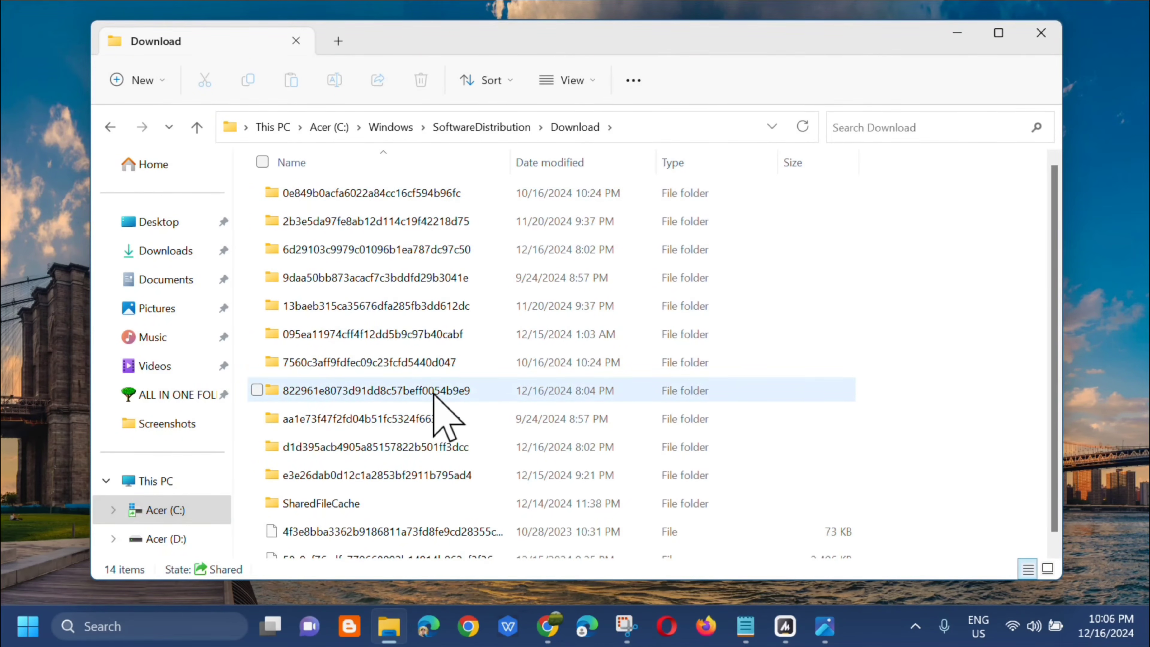
pyautogui.hotkey('ctrl', 'a')
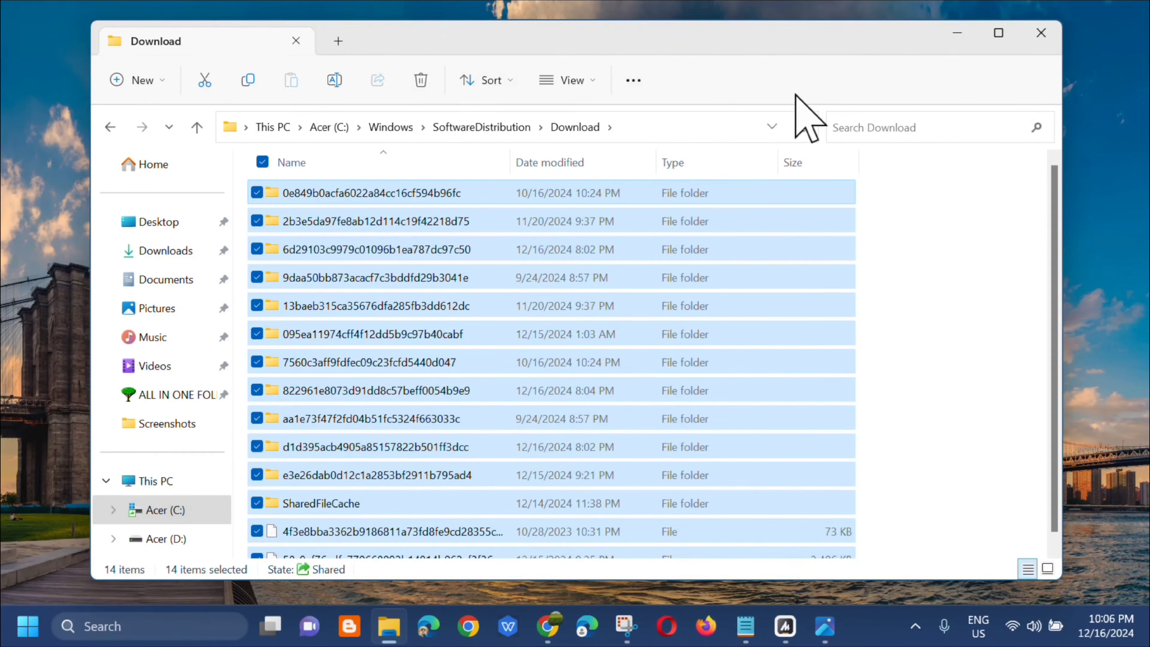
pyautogui.click(1041, 36)
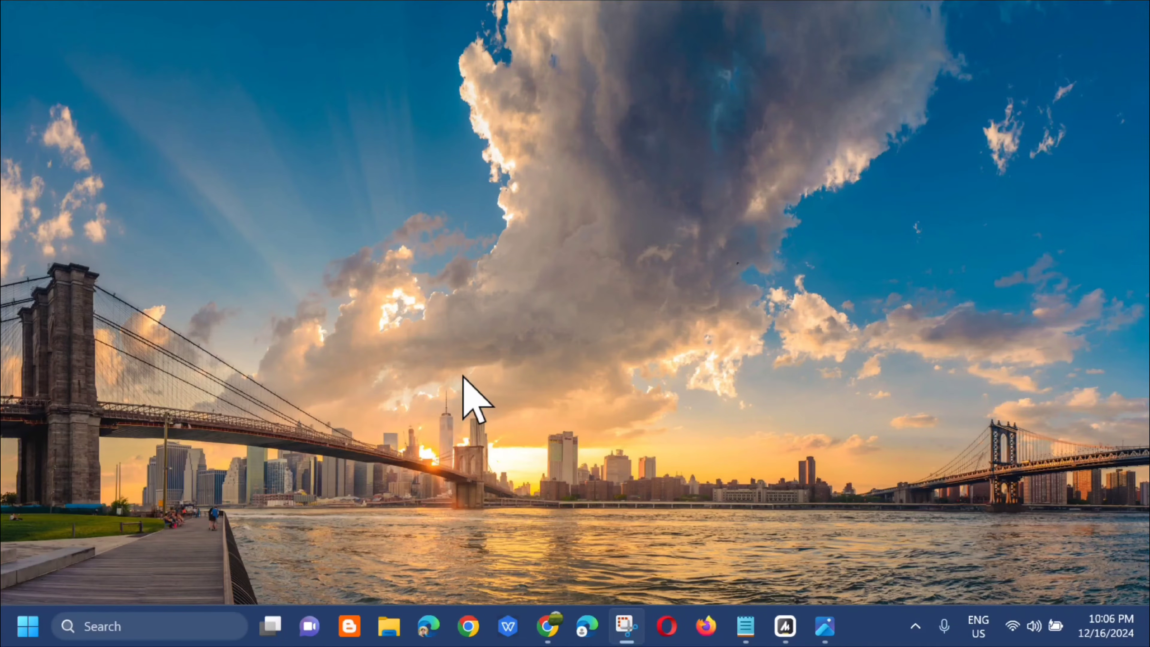
# Open System Configuration by running the msconfig command
pyautogui.press('super+r')
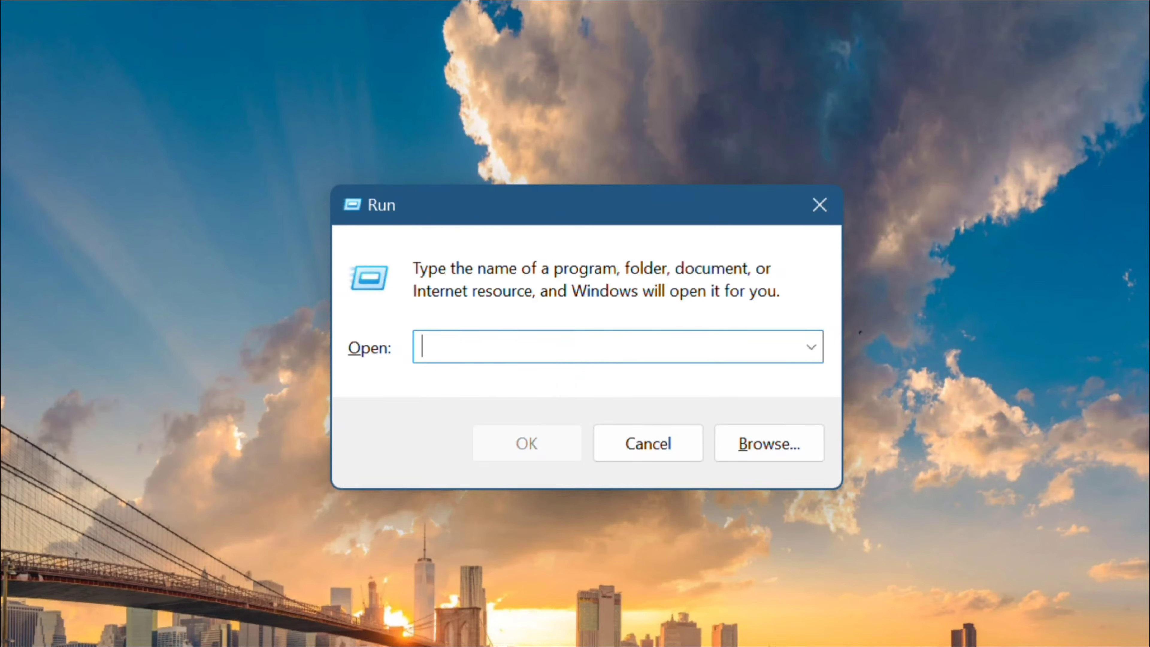
pyautogui.write('msconfig')
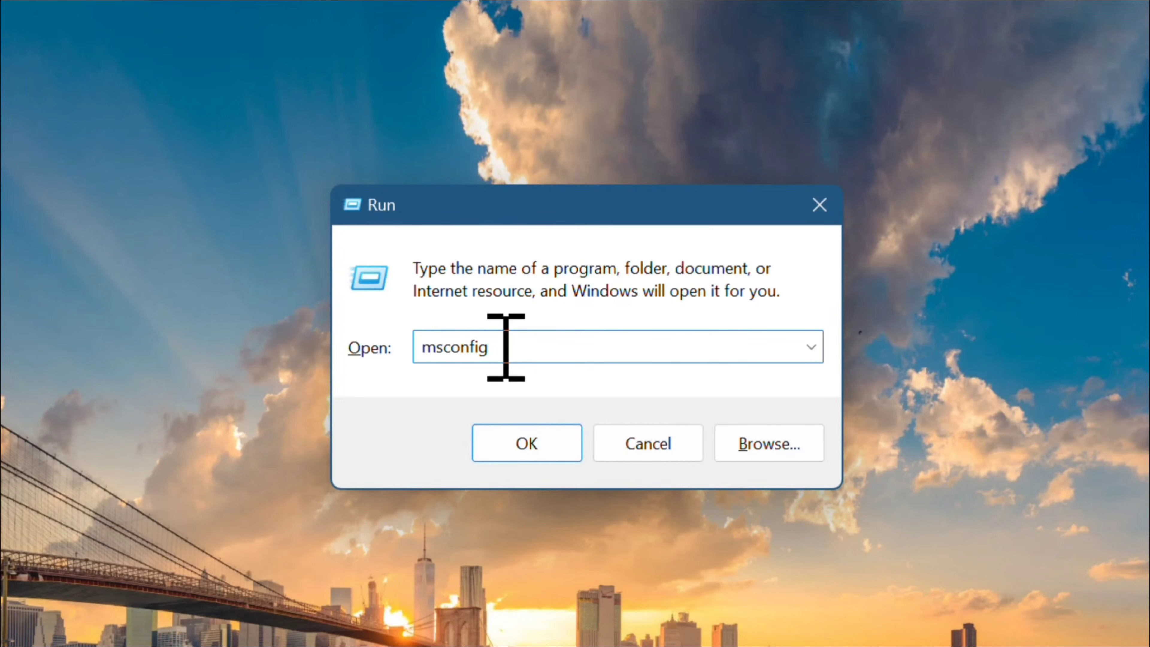
pyautogui.click(527, 445)
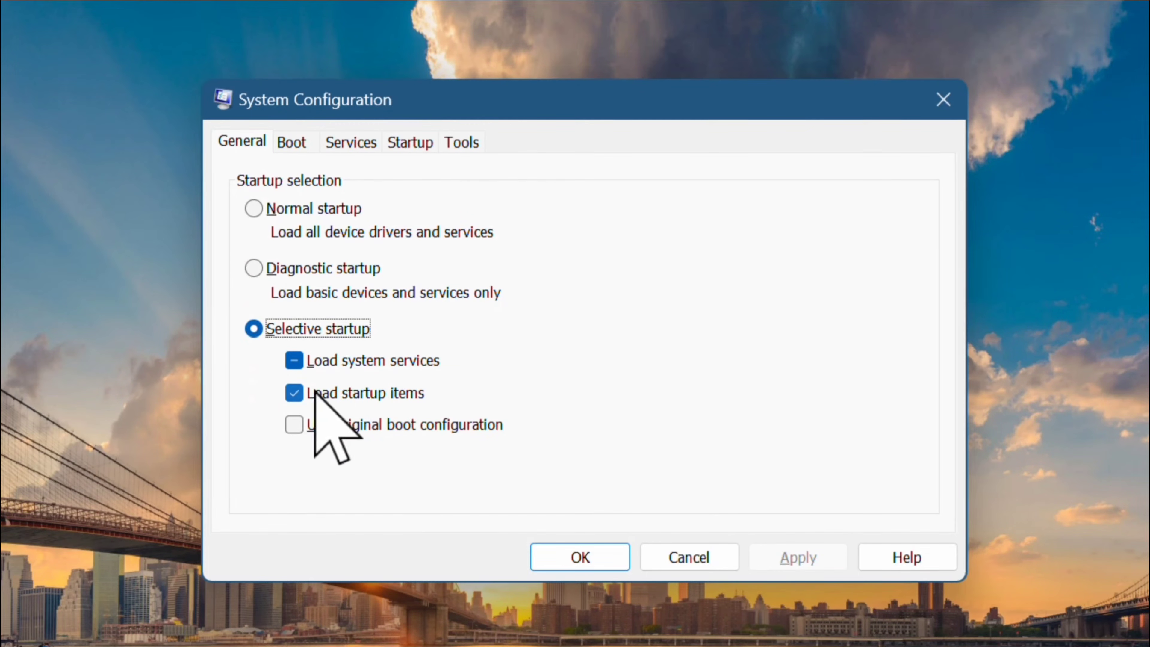
# Under Selective startup, fully enable Load system services and turn off Load startup items
pyautogui.click(293, 361)
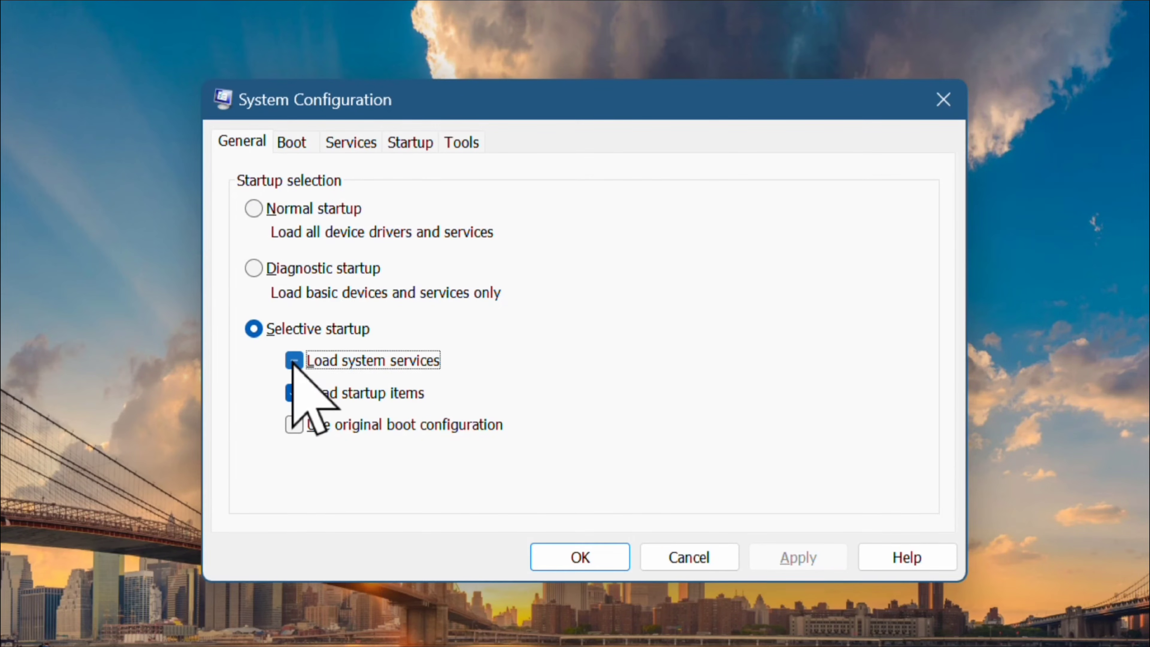
pyautogui.click(293, 362)
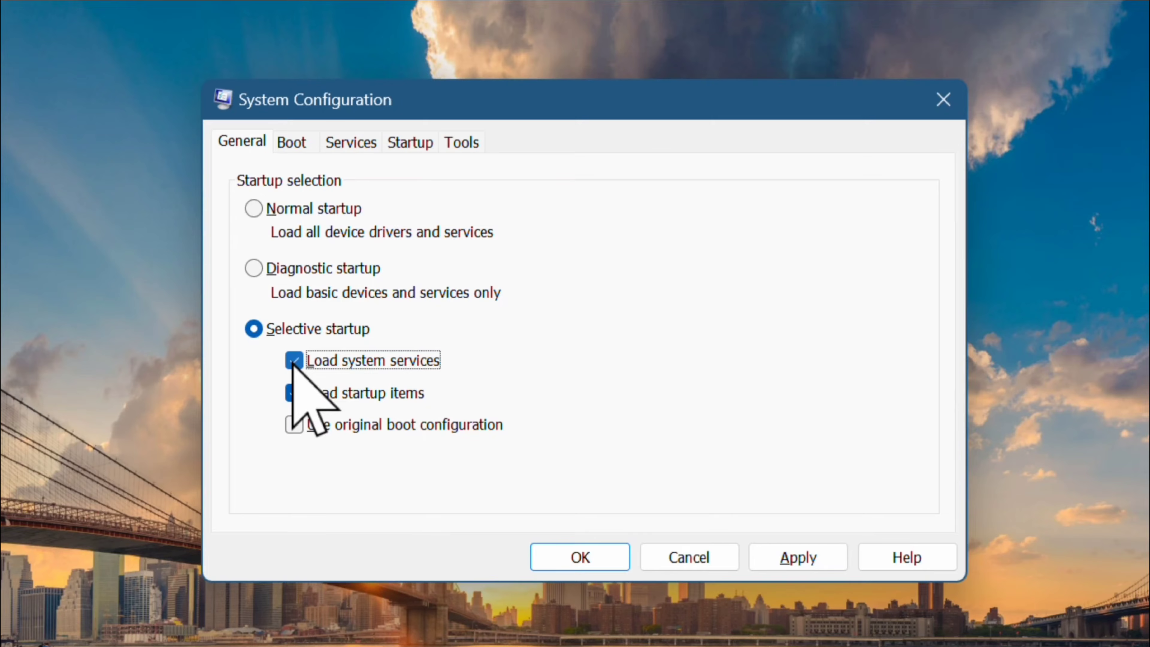
pyautogui.click(293, 394)
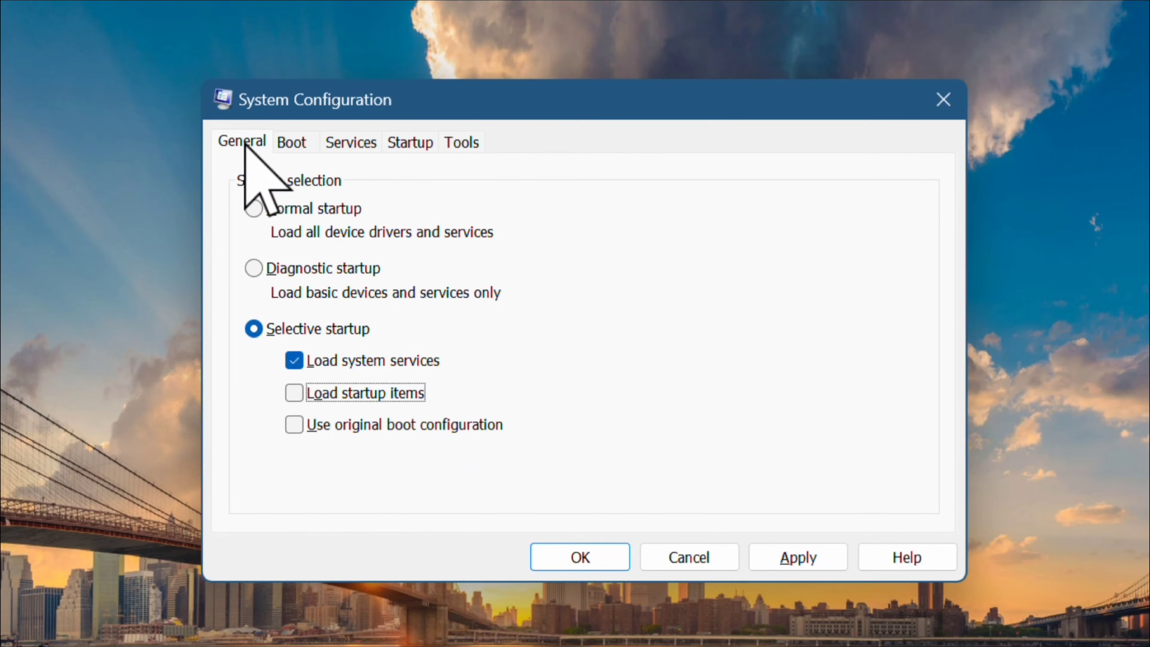
# Hide all Microsoft services in the System Configuration services list, and close the dialog without applying changes
pyautogui.click(356, 143)
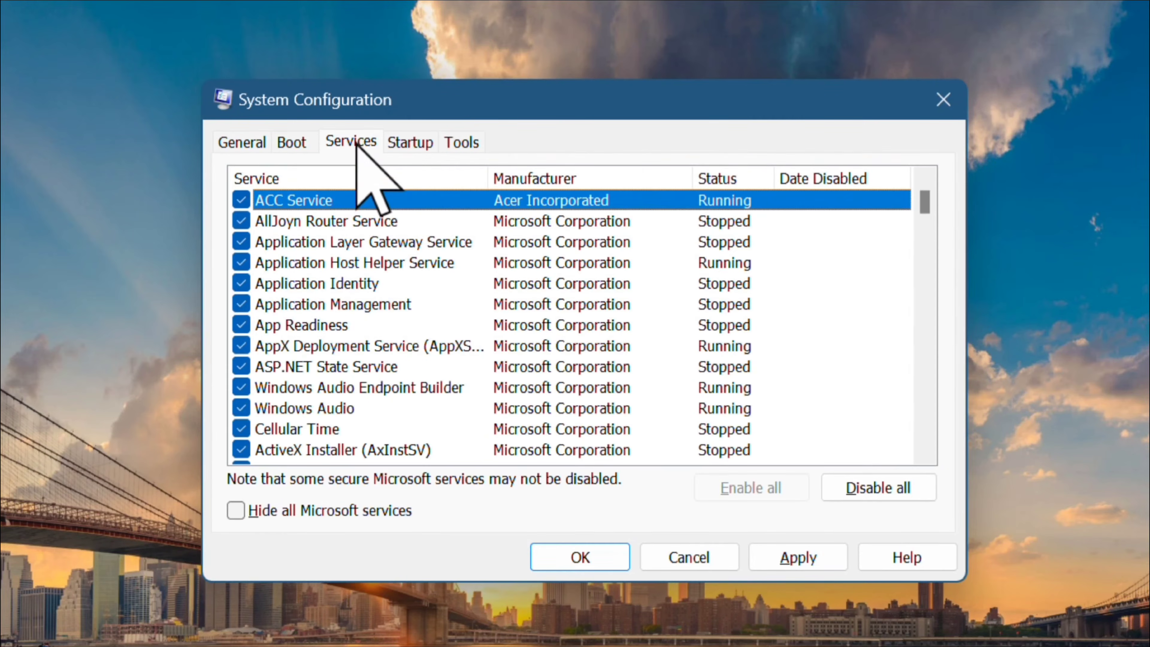
pyautogui.click(236, 510)
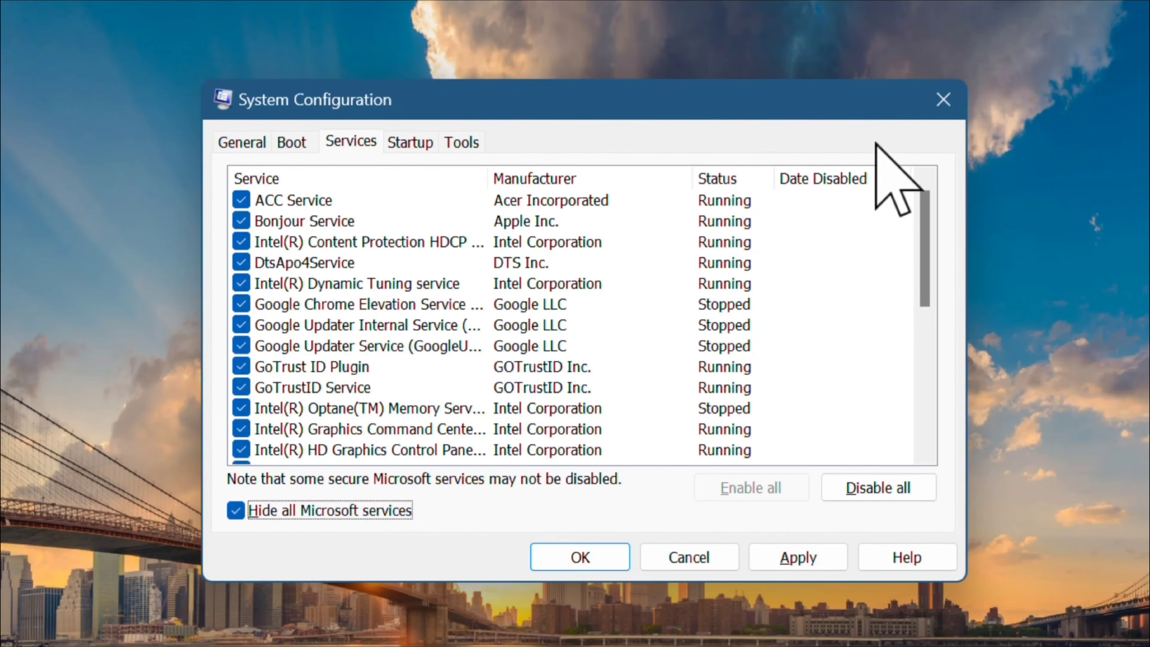
pyautogui.click(935, 99)
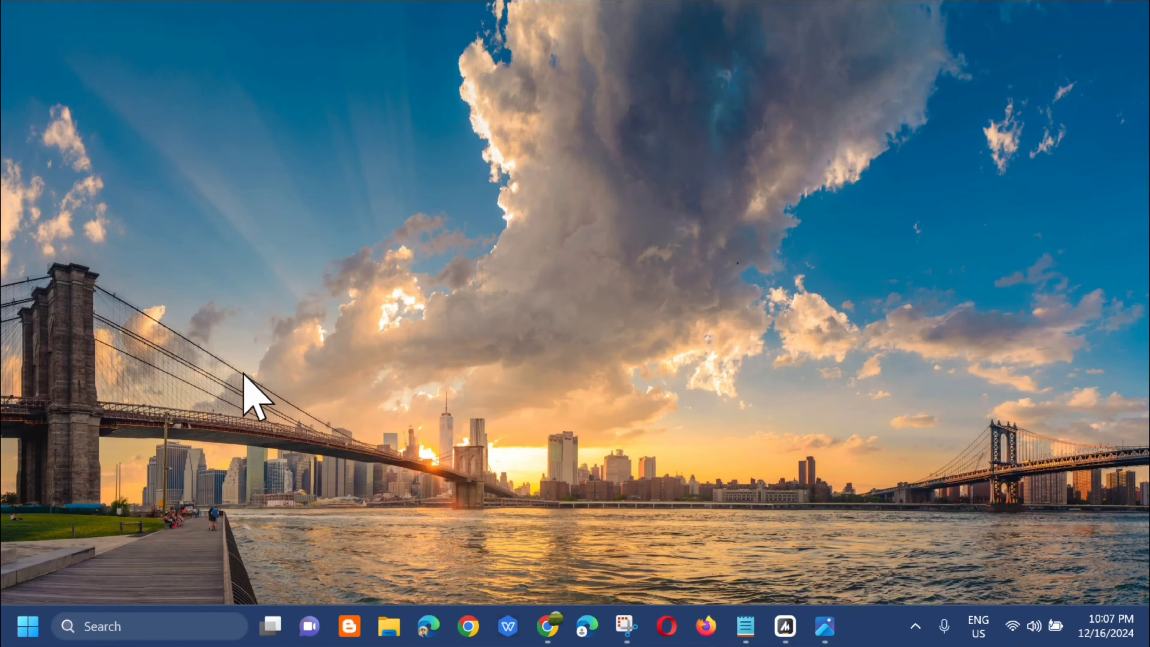
# Search for cmd, open Command Prompt as administrator, and allow it to make changes to the device
pyautogui.click(28, 626)
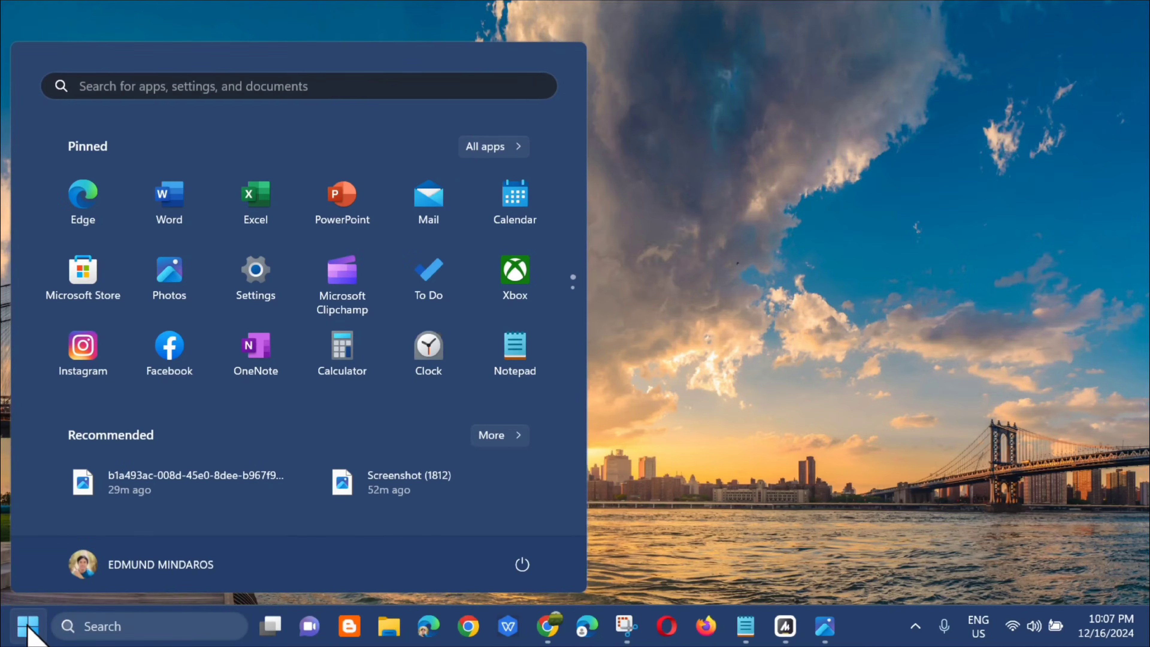
pyautogui.click(161, 86)
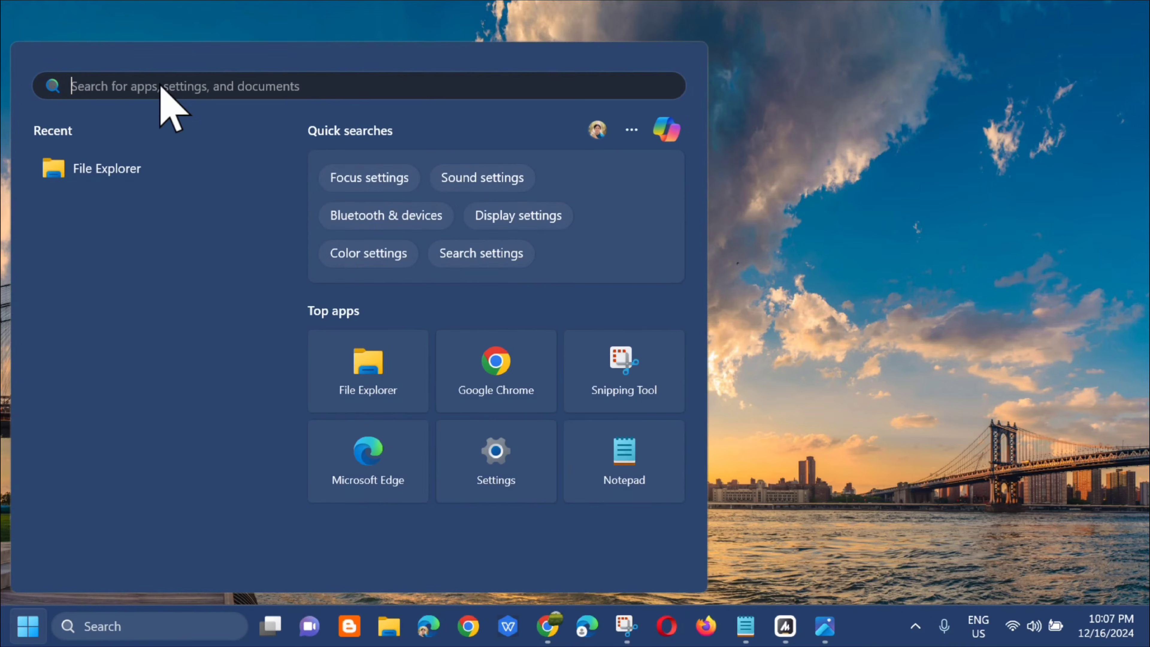
pyautogui.write('cmd')
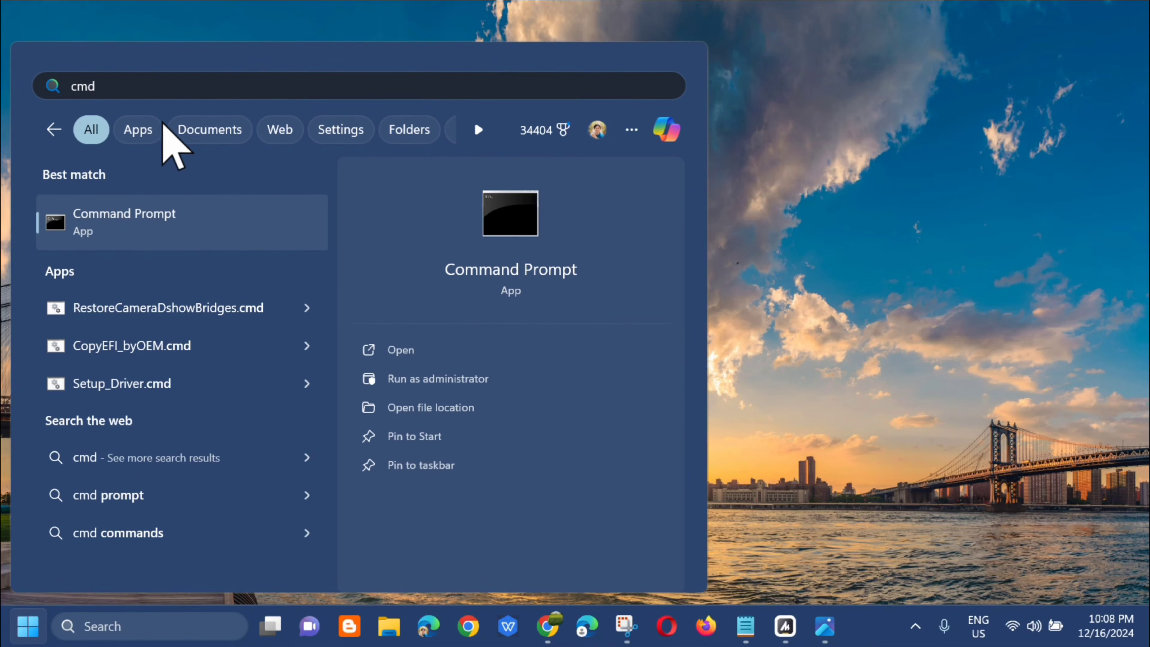
pyautogui.rightClick(195, 213)
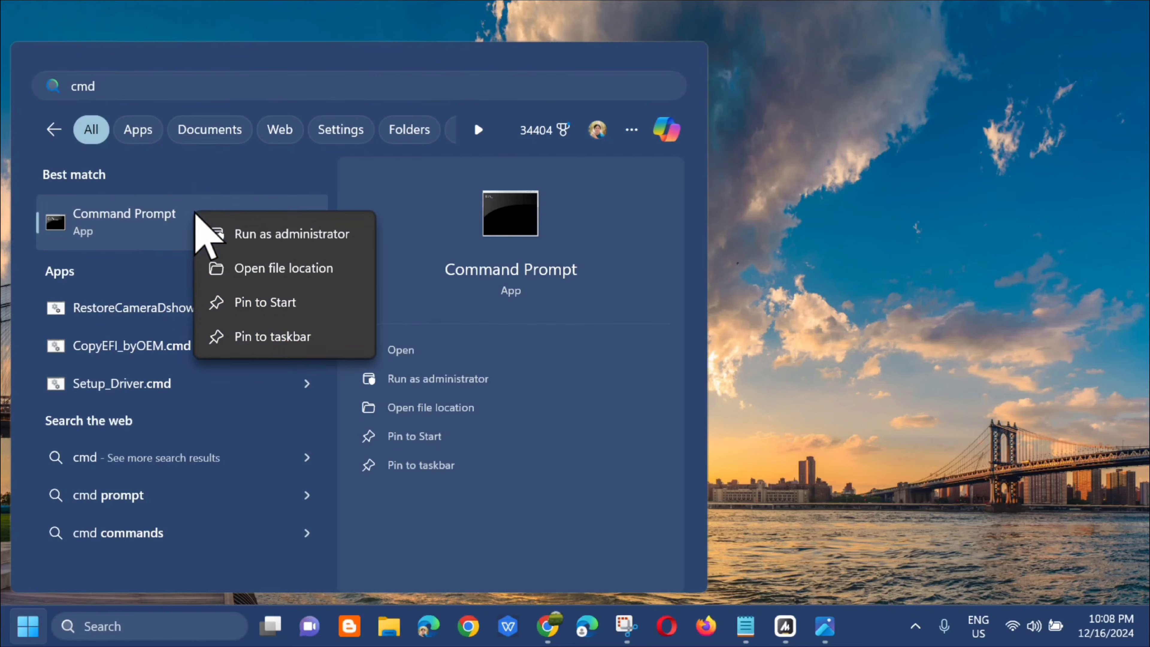
pyautogui.click(276, 235)
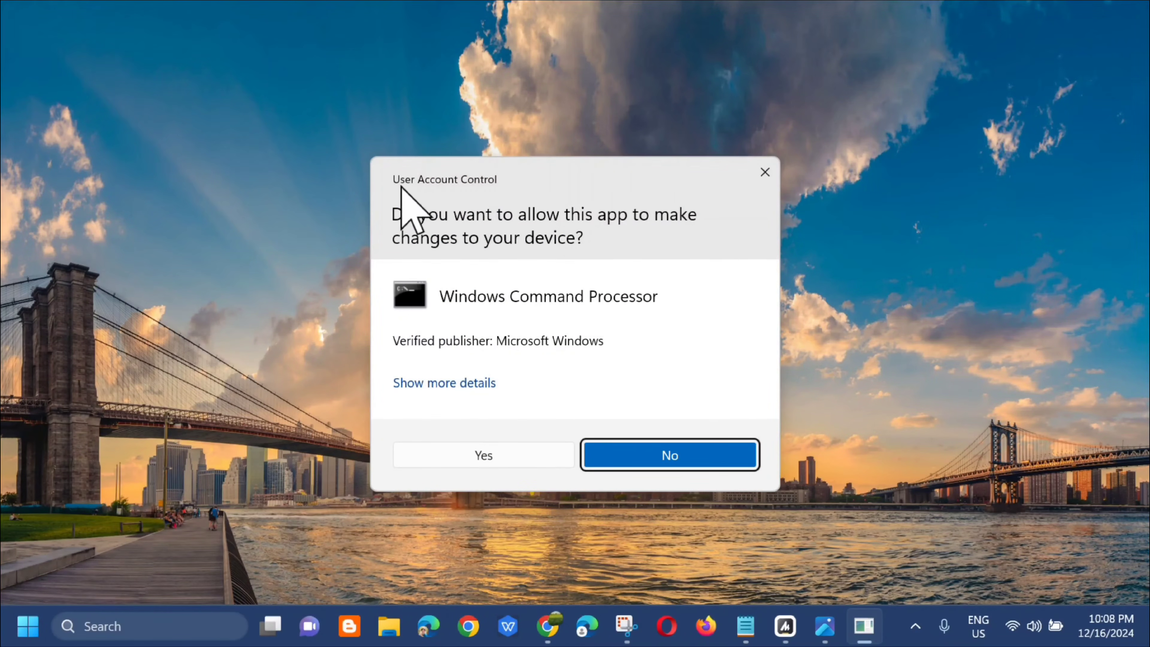
pyautogui.click(488, 455)
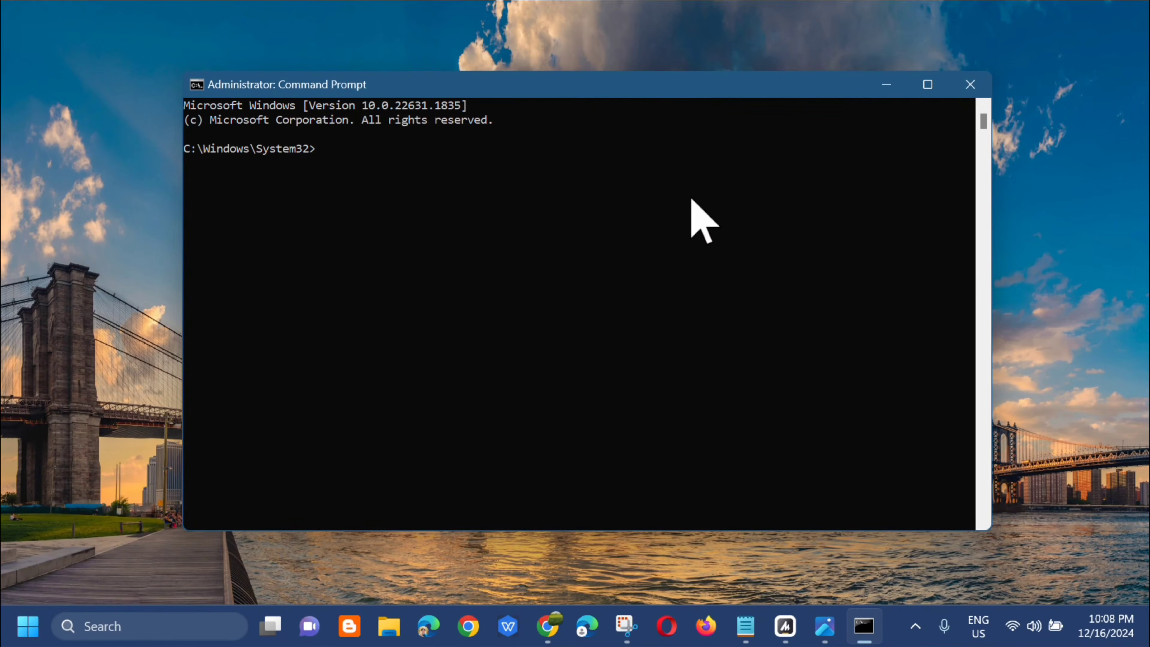
# Run sfc /scannow to check the system files, and close Command Prompt once the scan is done
pyautogui.press('capslock')
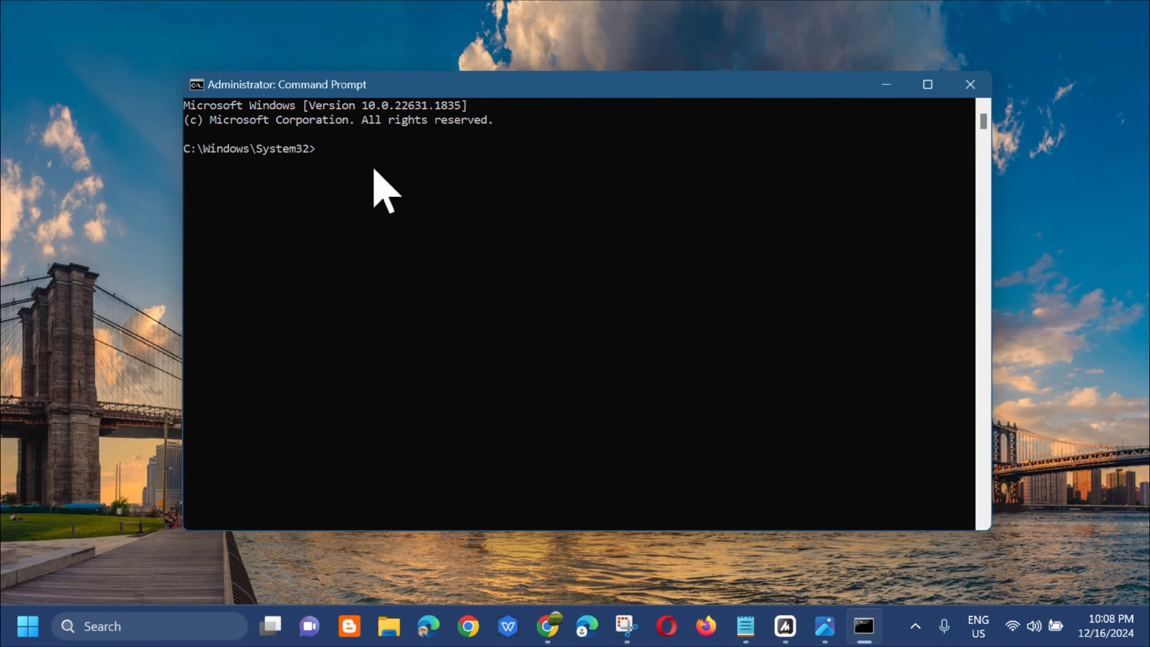
pyautogui.write('sfc /scannow')
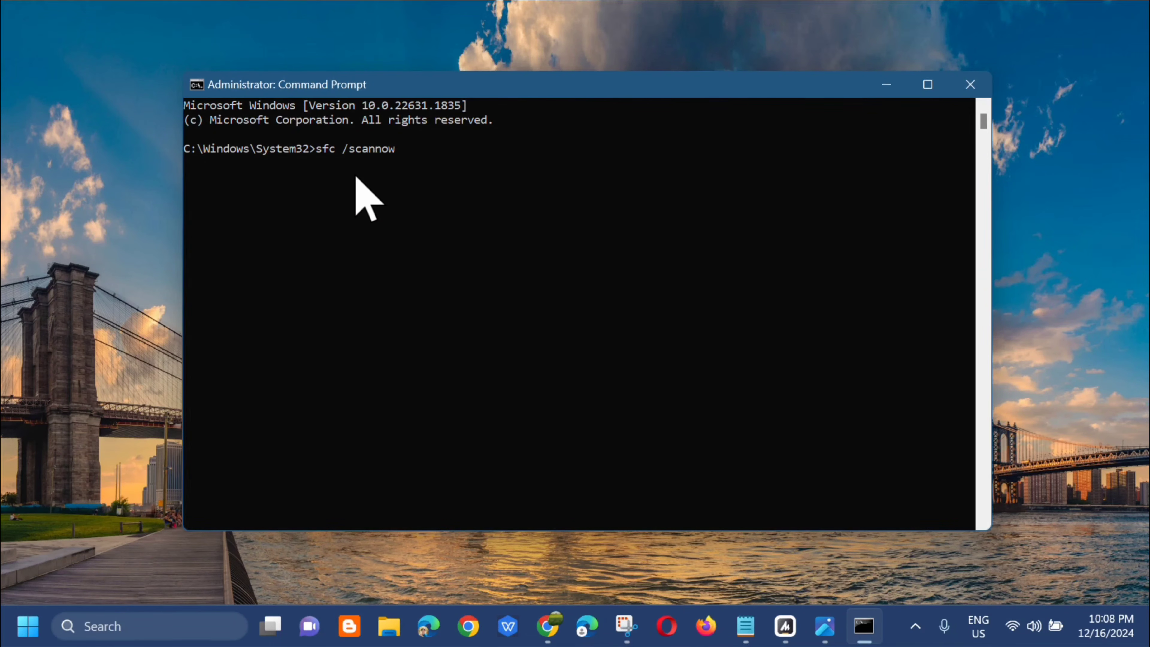
pyautogui.press('Return')
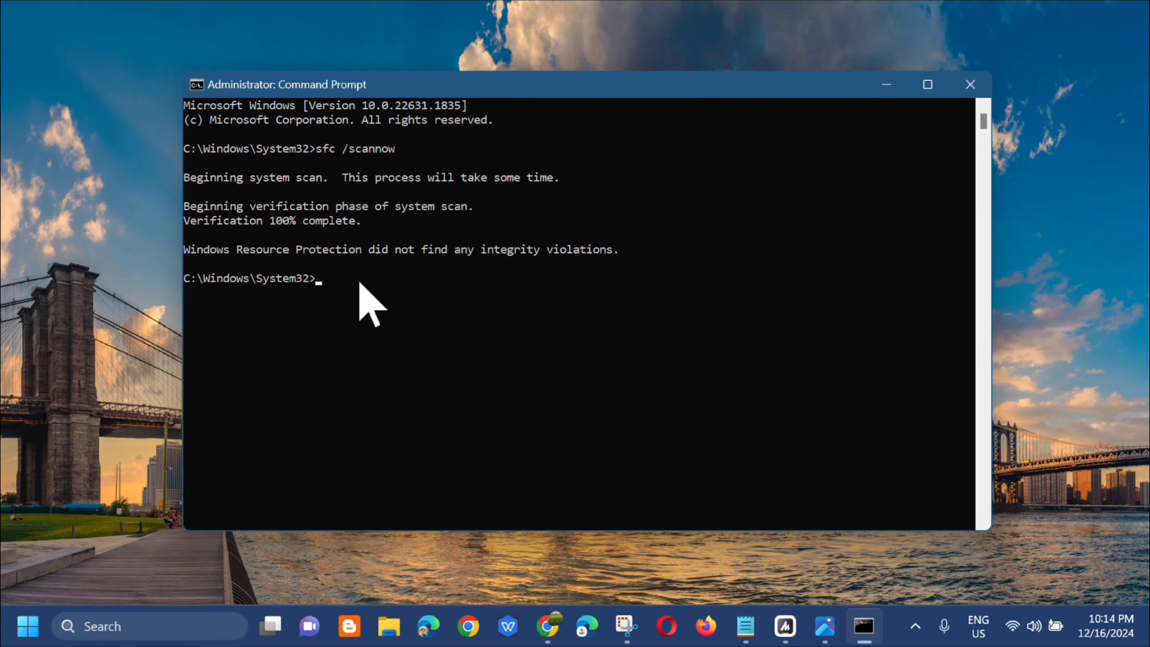
pyautogui.click(969, 84)
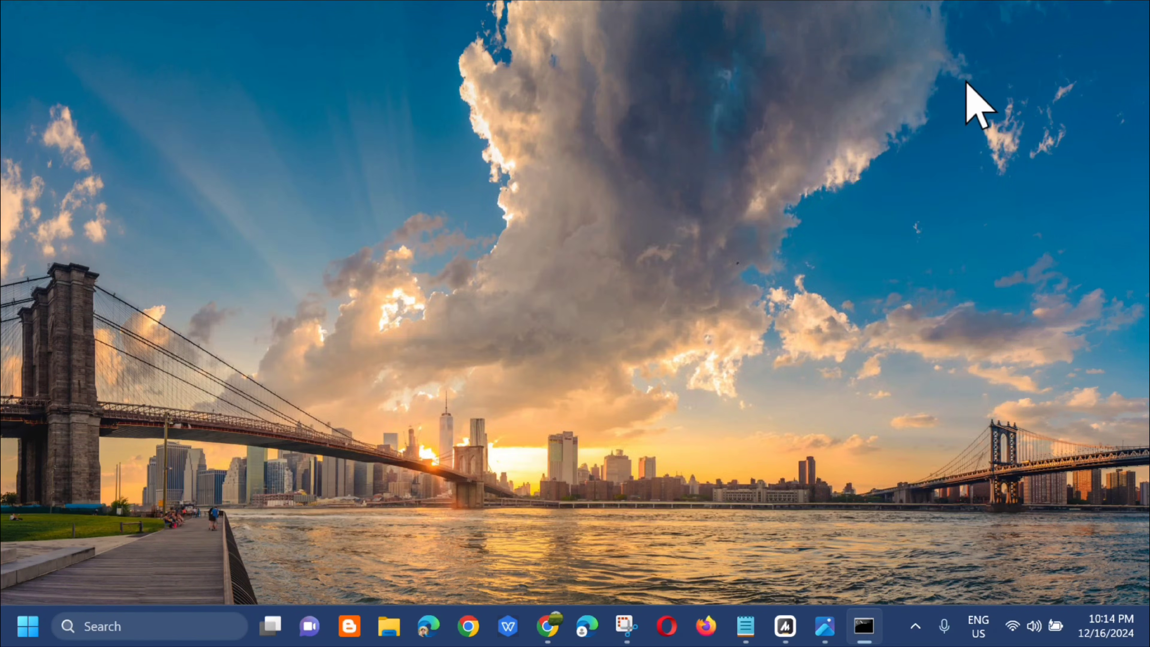
pyautogui.click(22, 623)
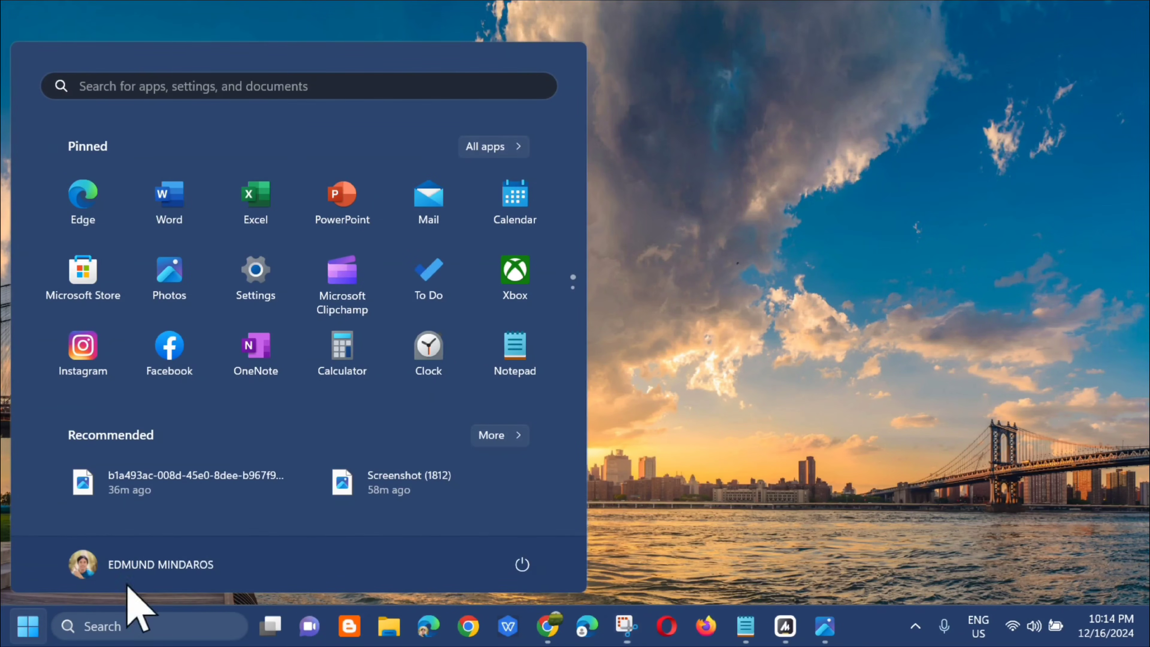
pyautogui.click(522, 564)
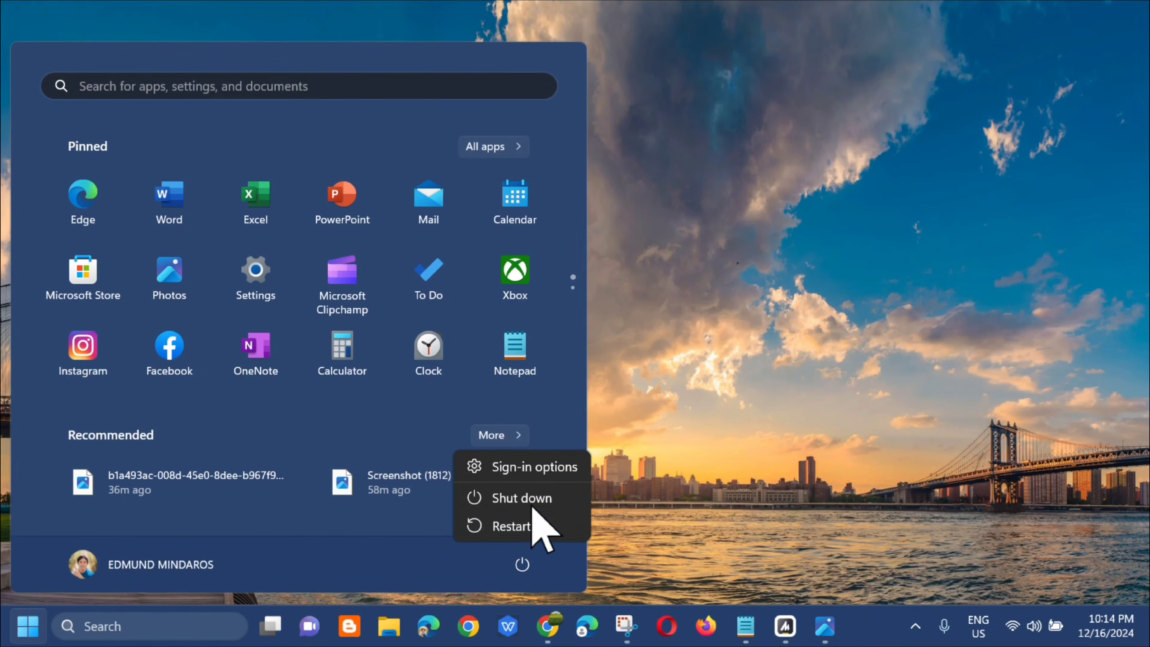
pyautogui.press('Escape')
pyautogui.press('Escape')
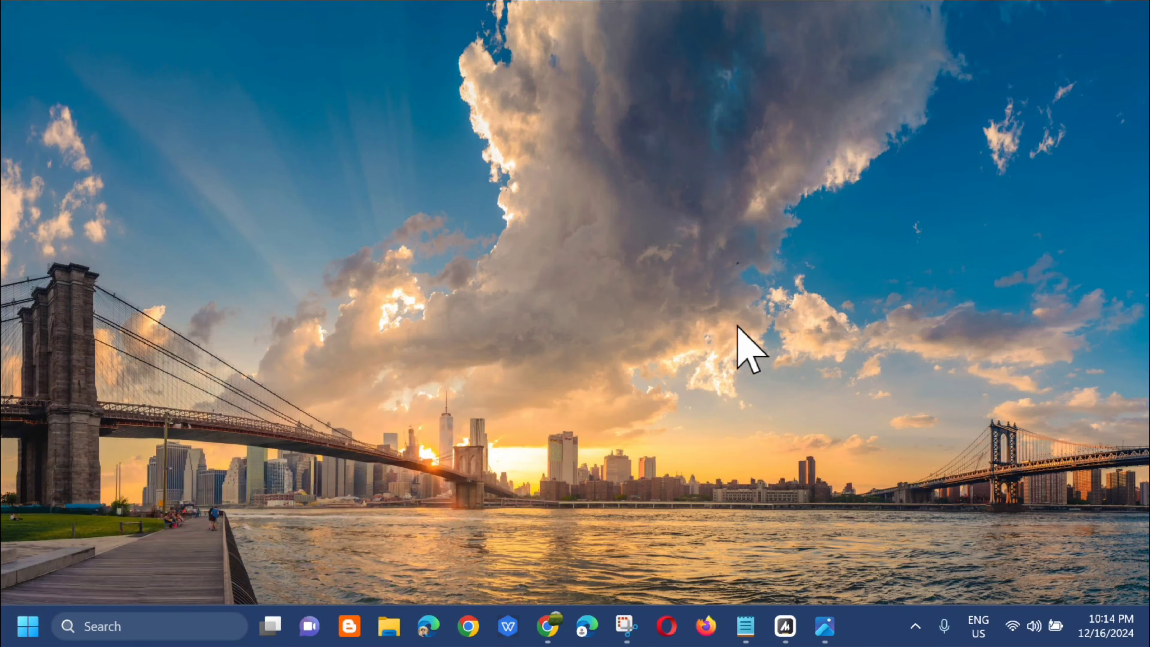